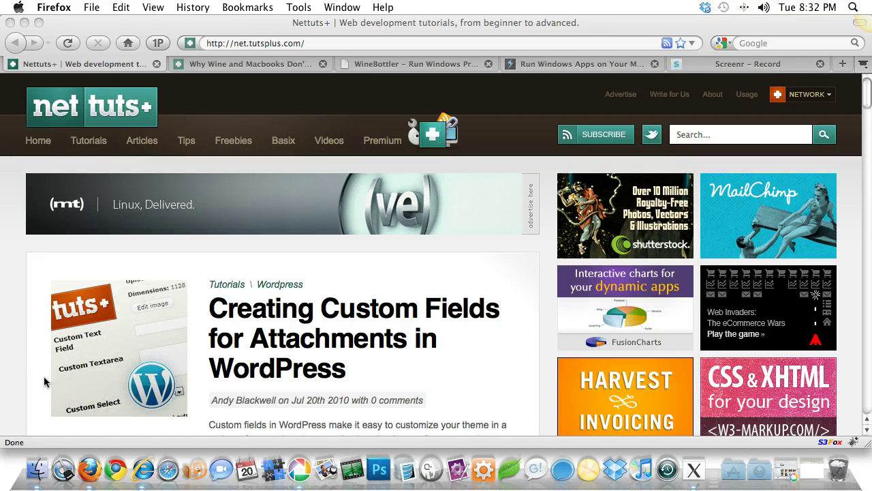
# - Close the 'Why Wine and Macbooks' article tab in Firefox and return to the Nettuts+ homepage
pyautogui.click(244, 83)
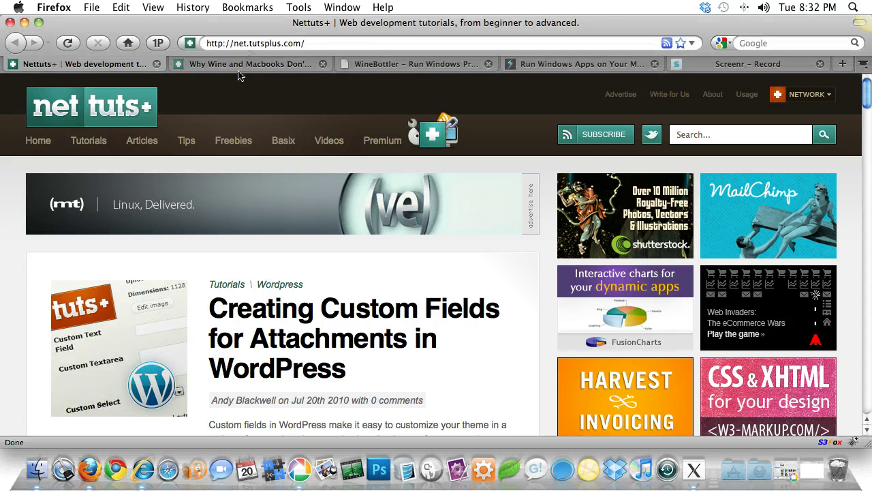
pyautogui.click(242, 65)
pyautogui.scroll(-3, 210, 327)
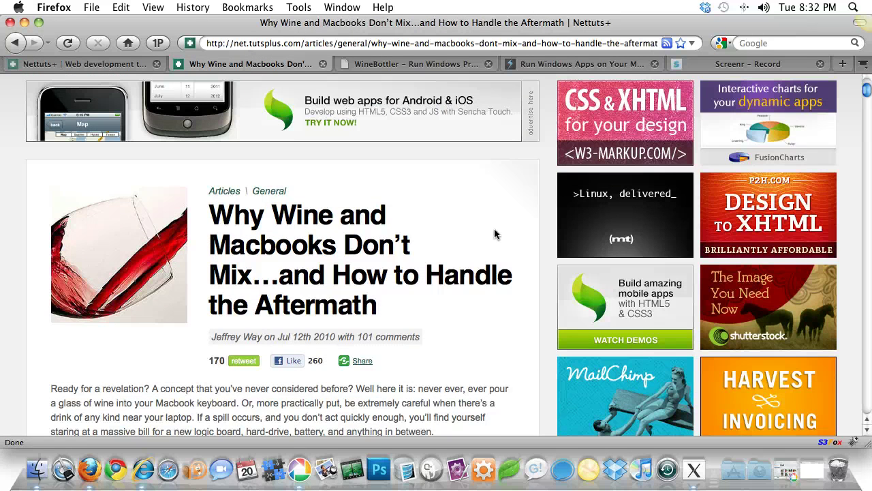
pyautogui.click(323, 64)
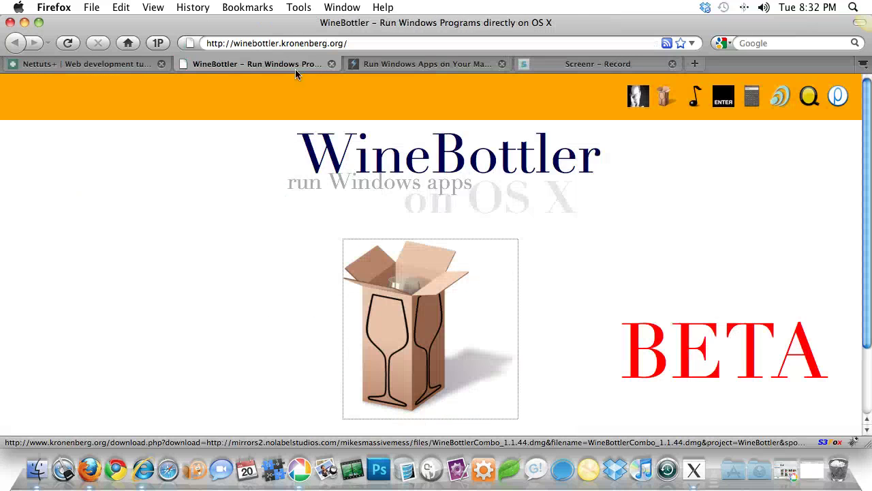
pyautogui.click(110, 65)
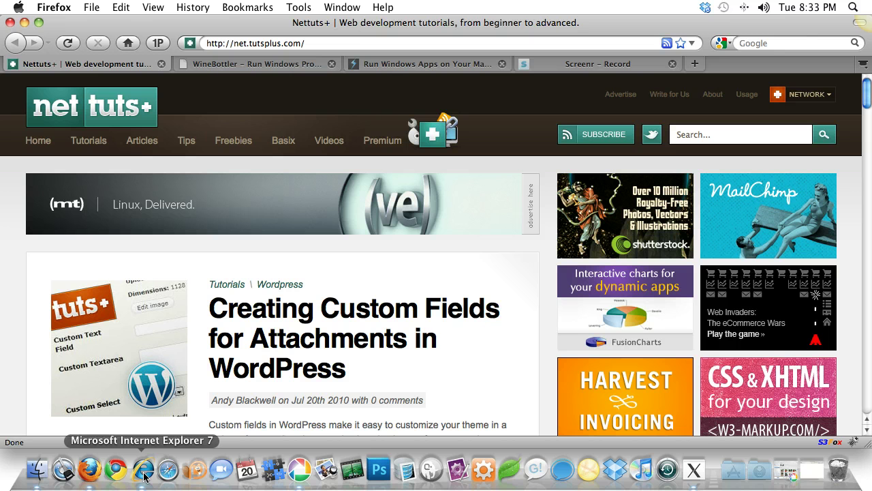
pyautogui.click(695, 478)
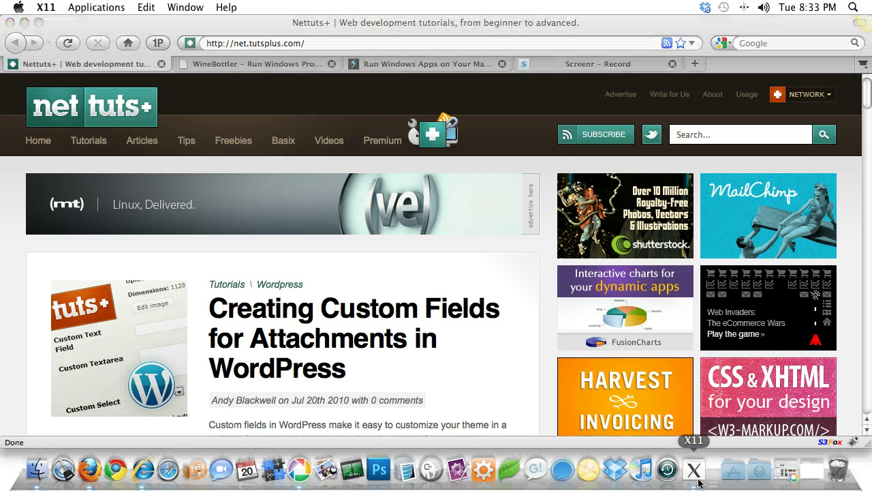
pyautogui.press('F10')
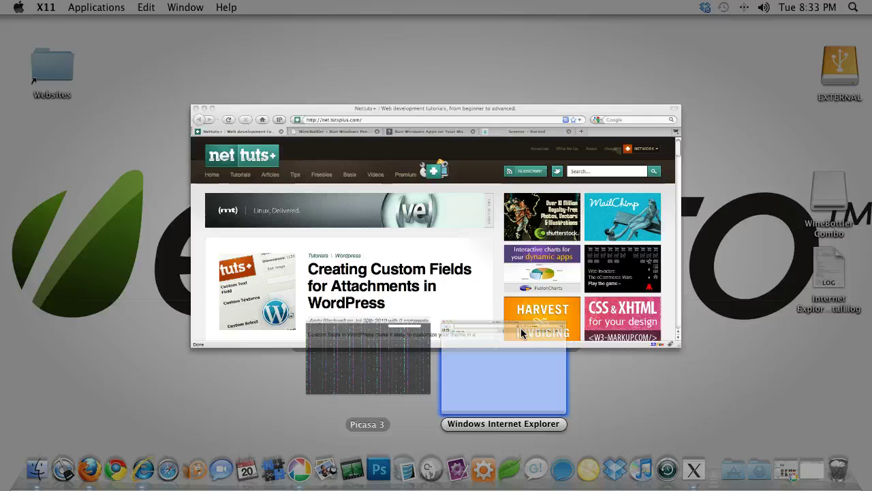
pyautogui.click(521, 328)
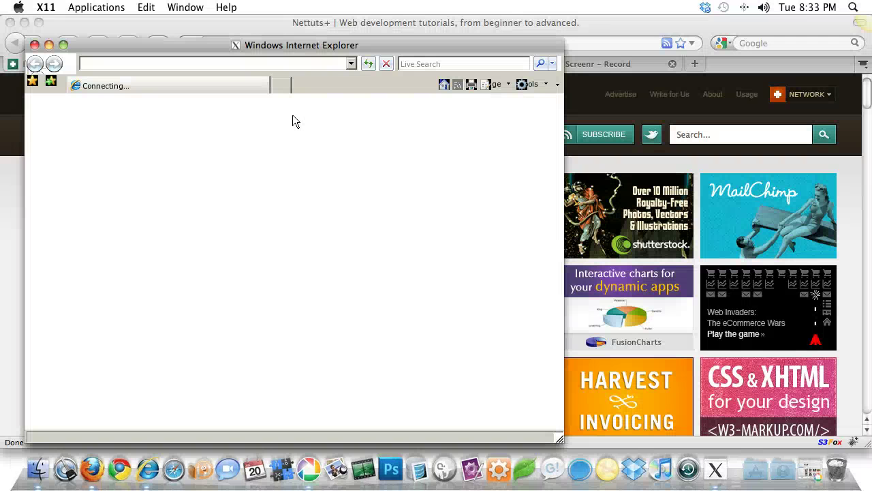
pyautogui.click(154, 63)
pyautogui.write('www.envato.com')
pyautogui.press('Return')
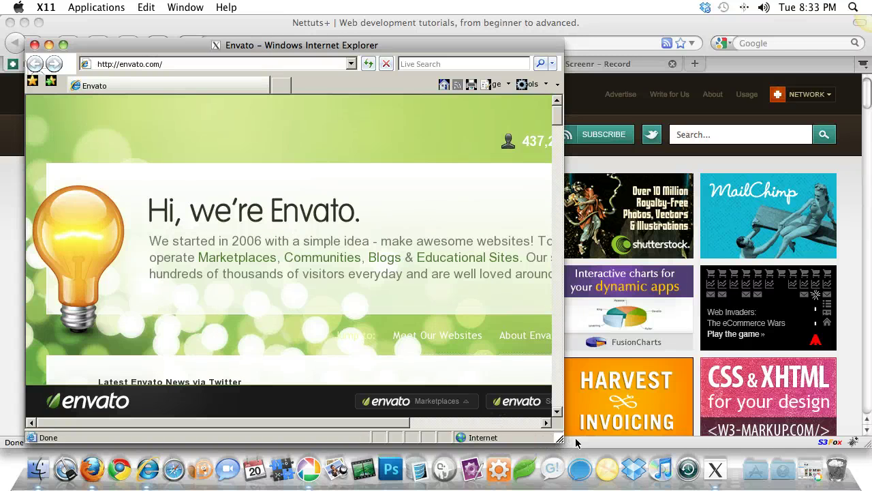
pyautogui.moveTo(563, 440); pyautogui.dragTo(695, 443)
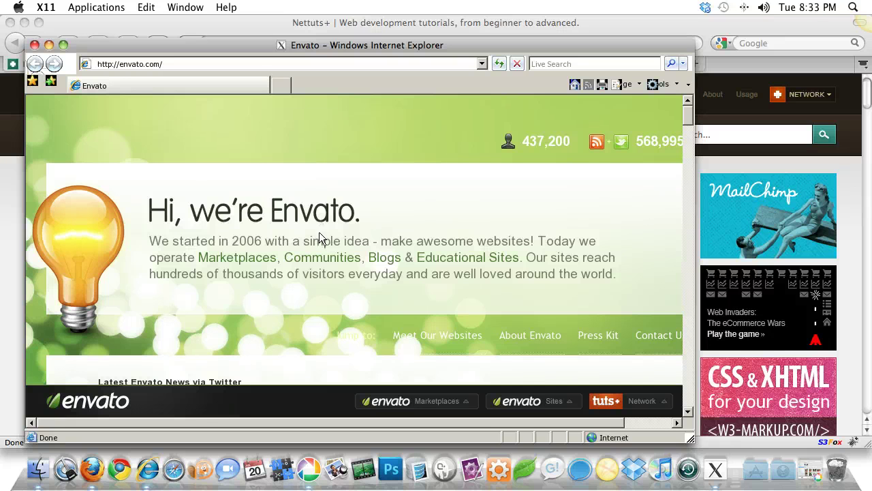
# - Quit X11, confirming that Internet Explorer closes along with it
pyautogui.click(46, 7)
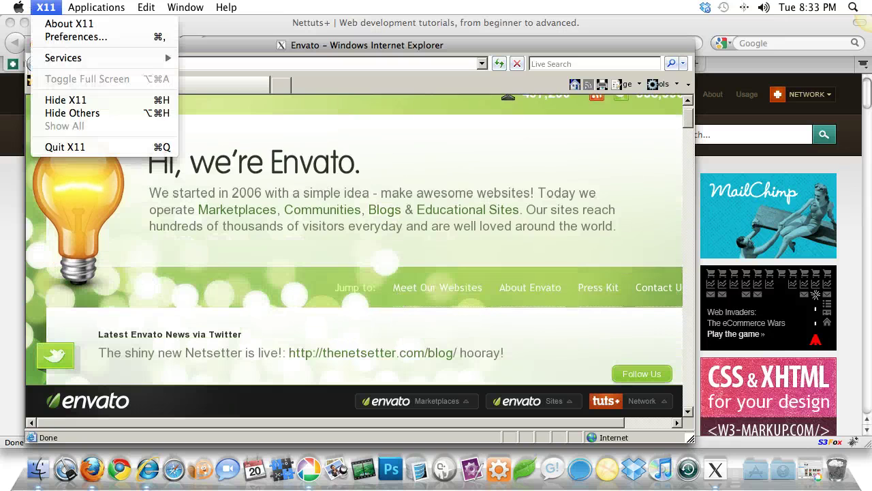
pyautogui.click(74, 147)
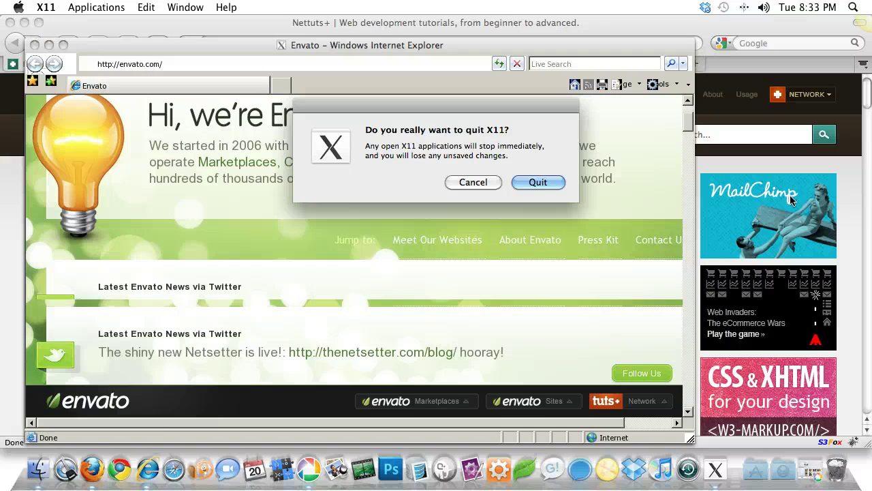
pyautogui.click(560, 182)
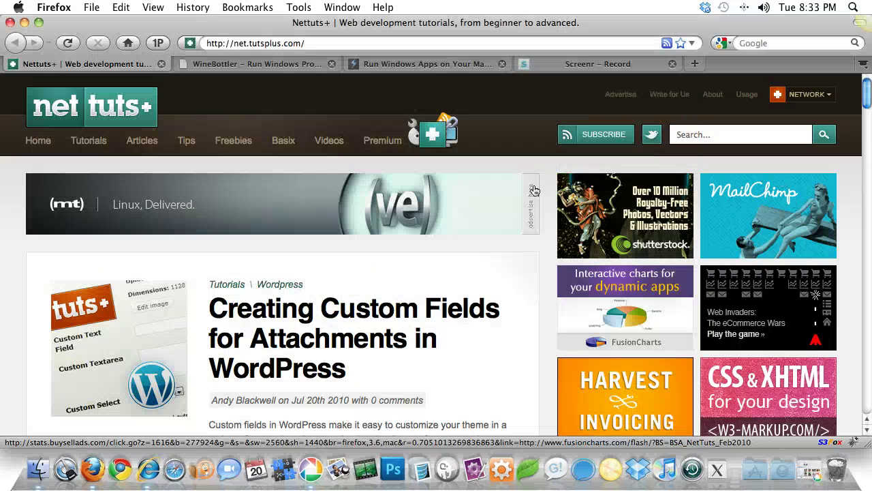
# - Show the WineBottler page in Firefox, then search 'app' to open the Applications folder
pyautogui.click(275, 63)
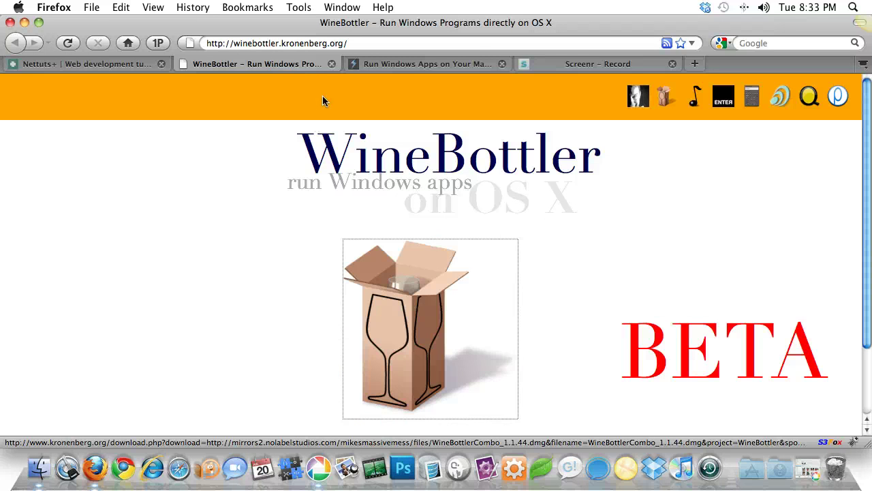
pyautogui.moveTo(282, 43); pyautogui.dragTo(385, 46)
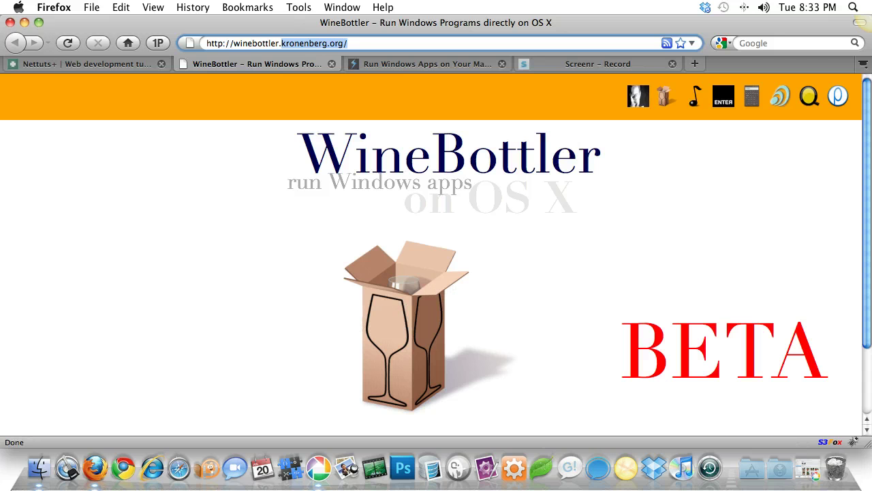
pyautogui.press('super')
pyautogui.press('super')
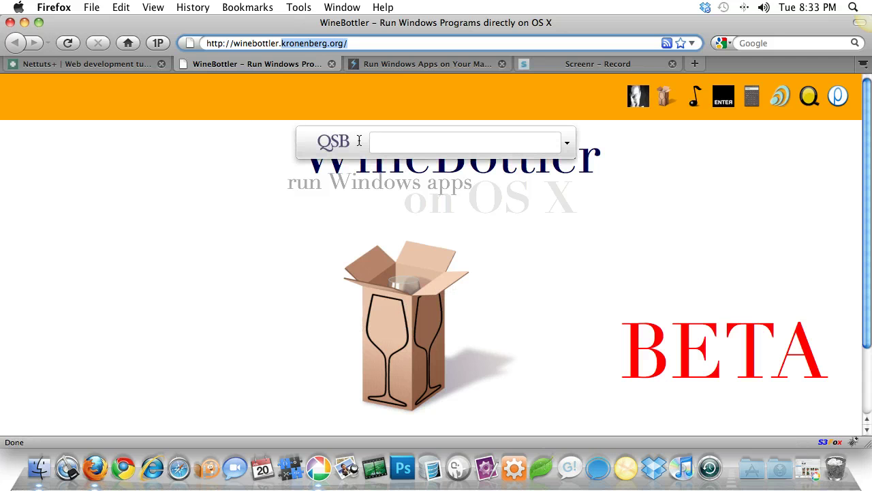
pyautogui.write('appl')
pyautogui.press('Return')
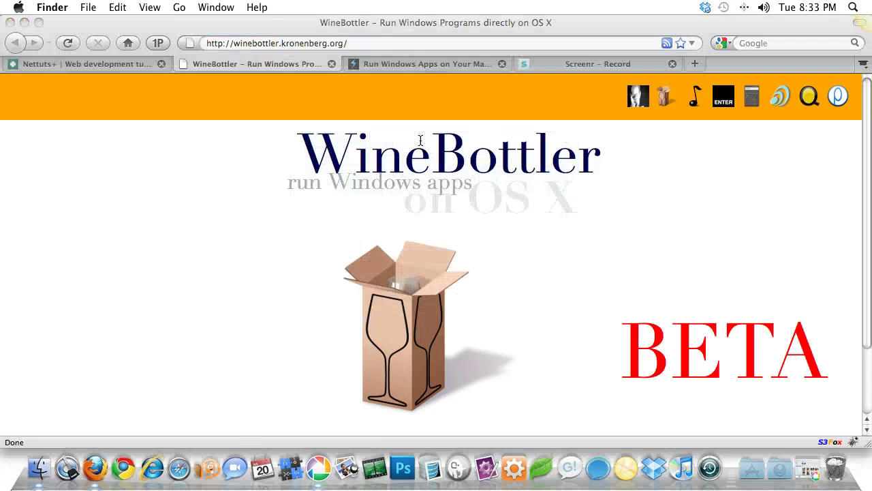
# - Launch WineBottler from the Applications folder and dismiss the automatic update check prompt
pyautogui.scroll(-10, 362, 233)
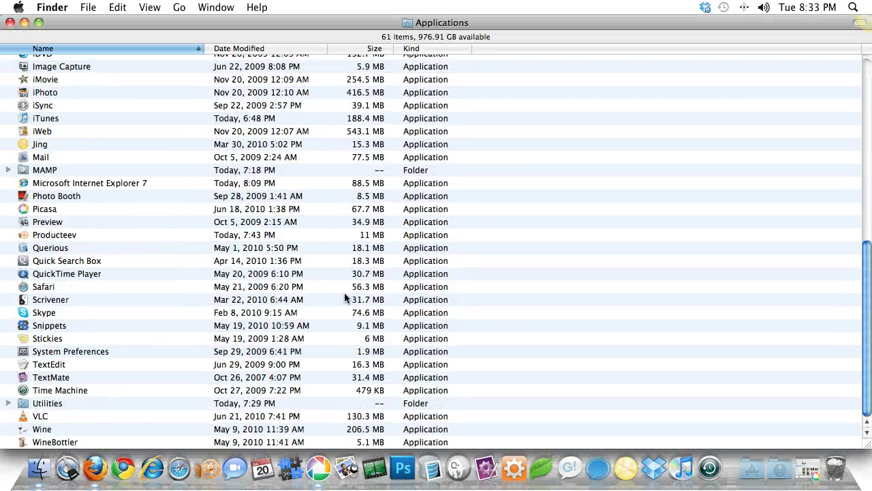
pyautogui.doubleClick(57, 443)
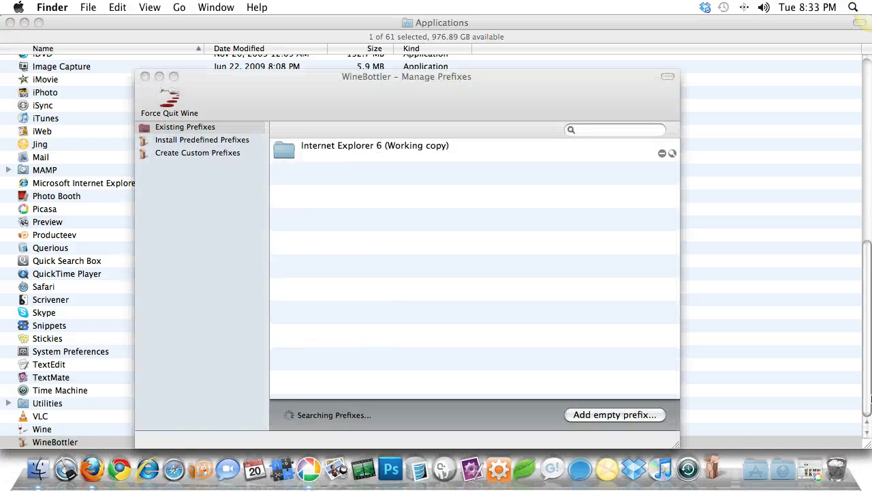
pyautogui.click(402, 188)
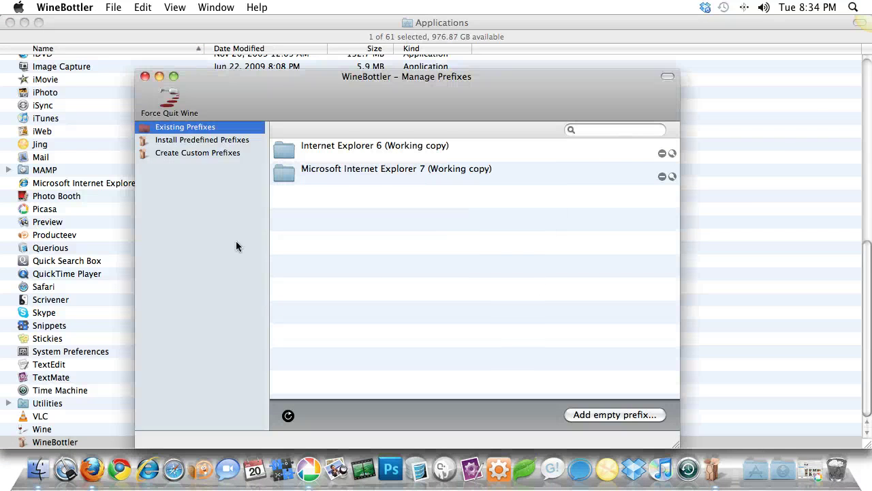
# - Choose the Microsoft Internet Explorer 7 predefined prefix with silent install, install it, then cancel the Save As sheet
pyautogui.click(202, 140)
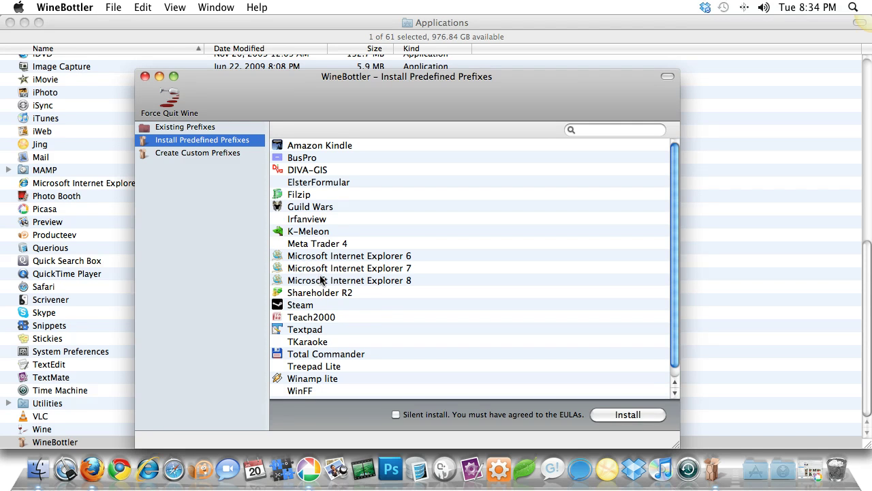
pyautogui.click(326, 269)
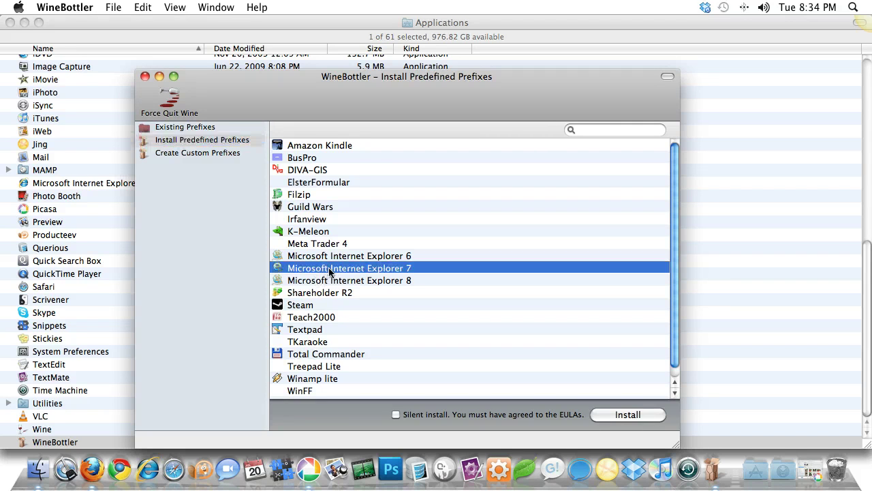
pyautogui.click(398, 414)
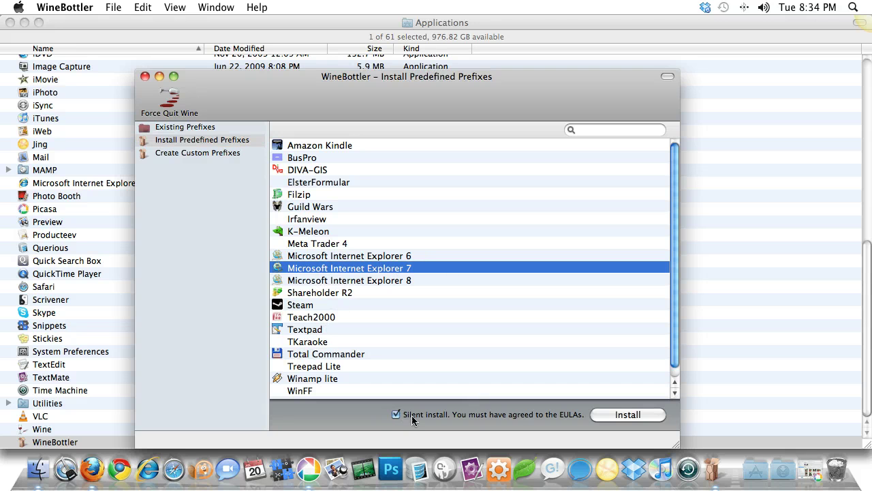
pyautogui.click(644, 415)
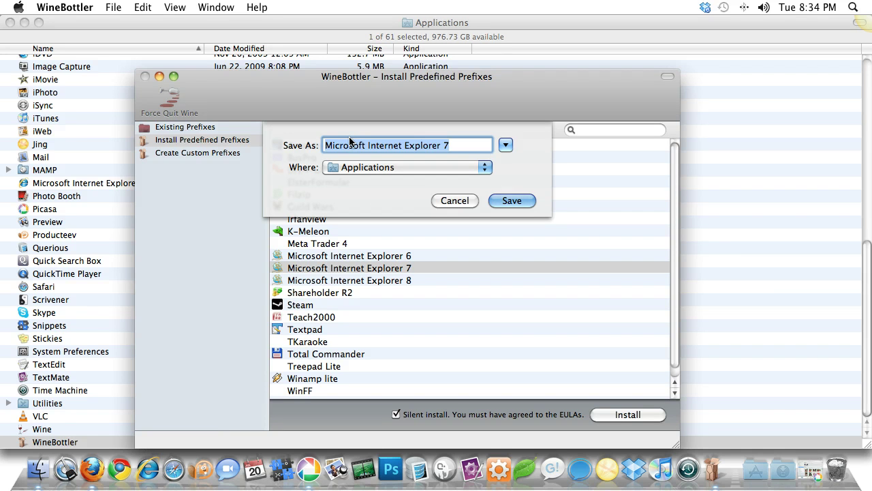
pyautogui.click(454, 201)
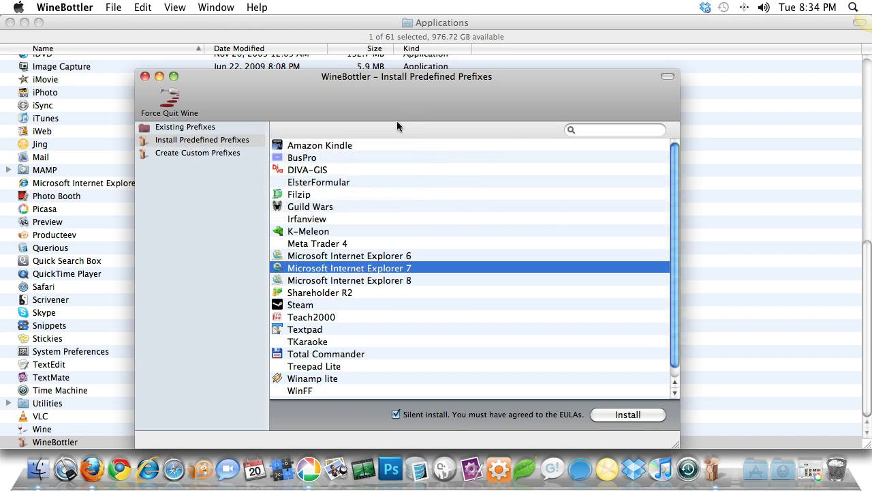
# - Launch Microsoft Internet Explorer 7 from Applications under Wine and close the Applications window
pyautogui.press('F9')
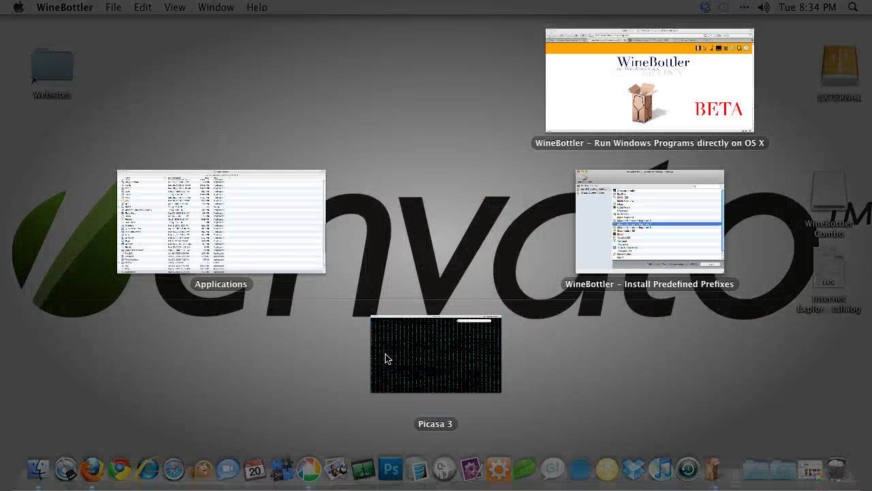
pyautogui.click(293, 221)
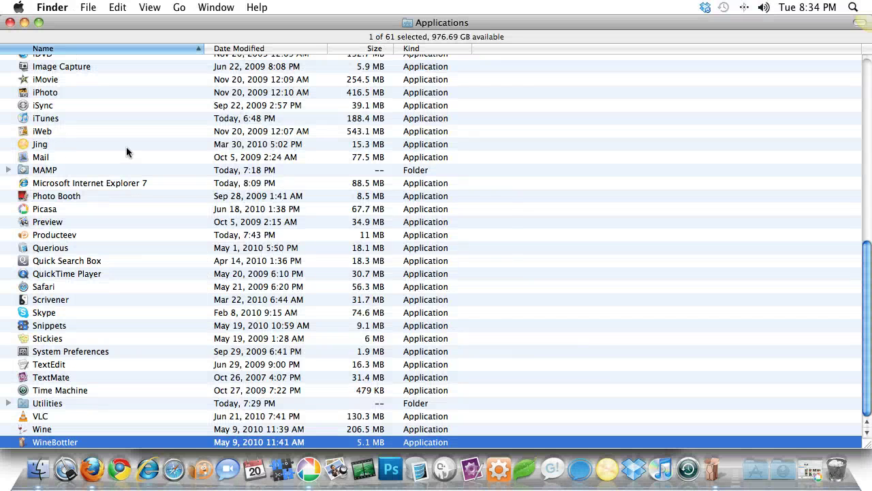
pyautogui.click(58, 184)
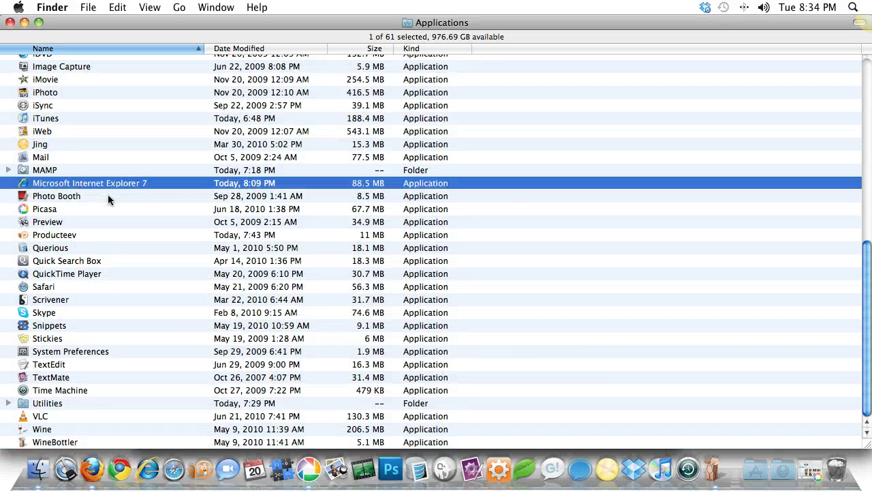
pyautogui.click(146, 470)
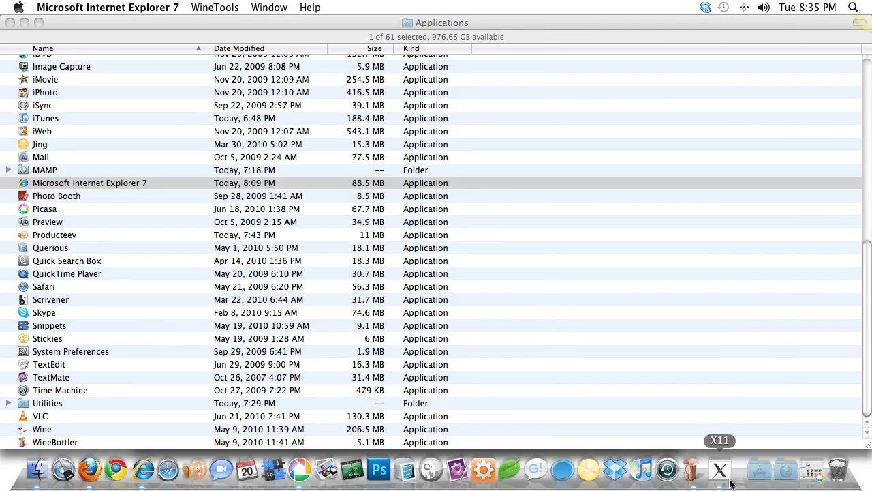
pyautogui.click(729, 481)
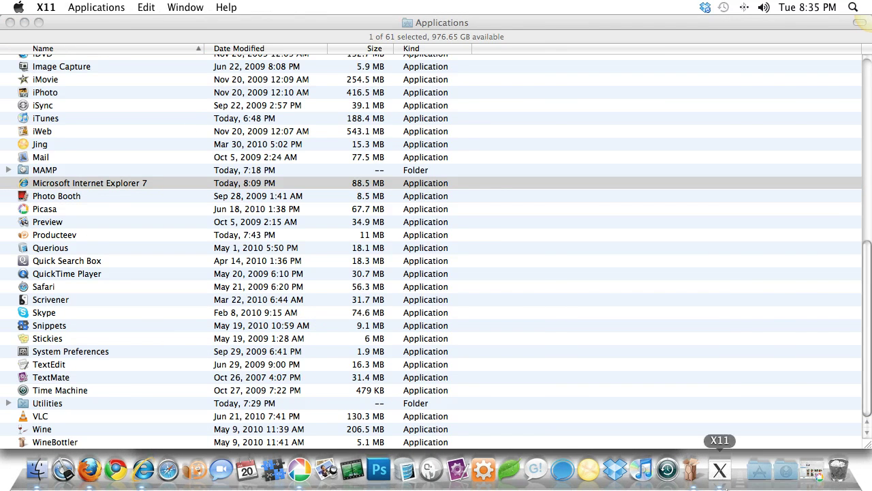
pyautogui.click(11, 23)
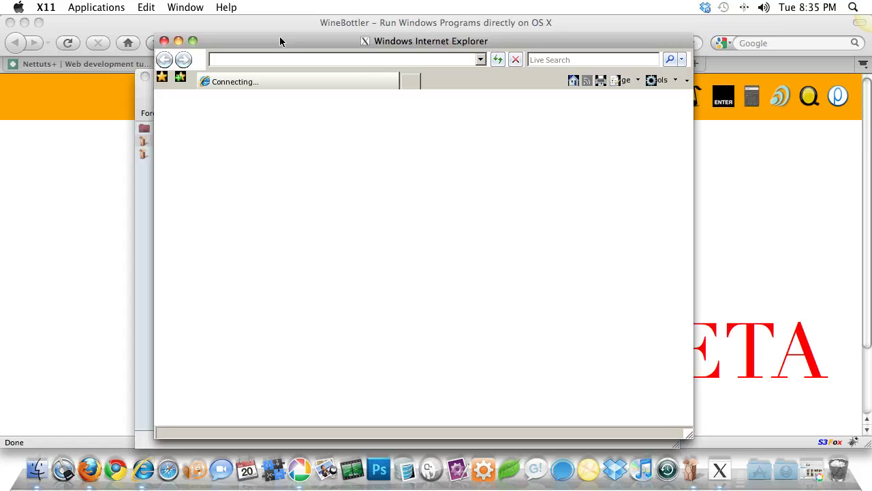
pyautogui.click(247, 59)
pyautogui.write('www.enva')
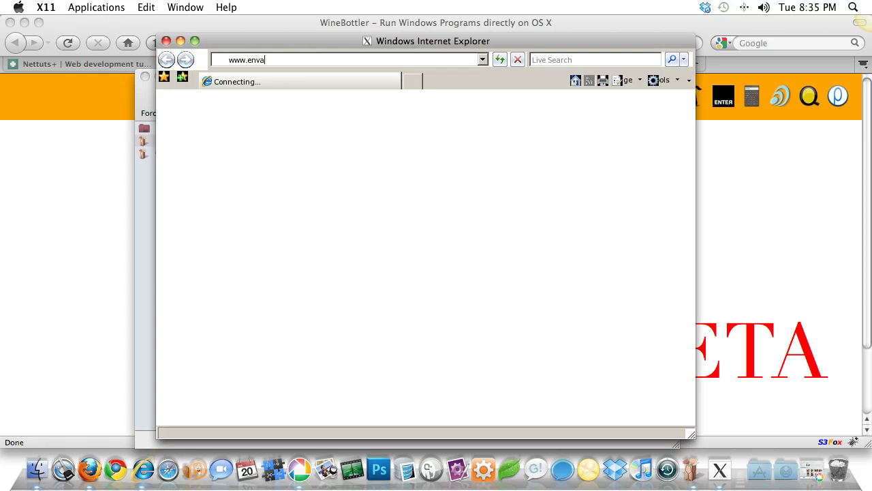
pyautogui.write('to.com')
pyautogui.press('Return')
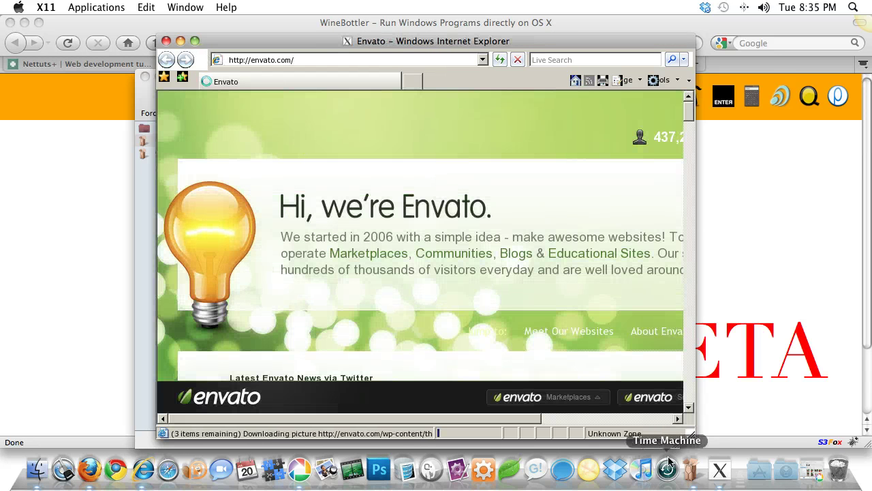
pyautogui.moveTo(695, 439); pyautogui.dragTo(776, 436)
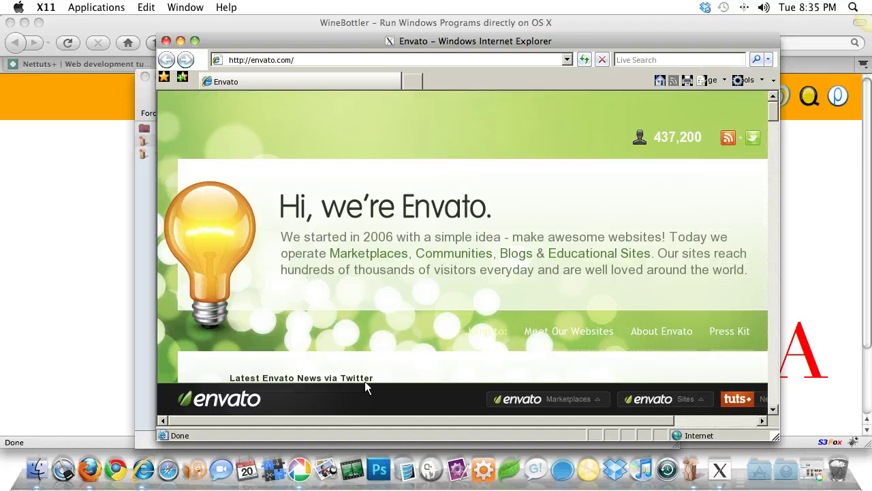
pyautogui.click(134, 258)
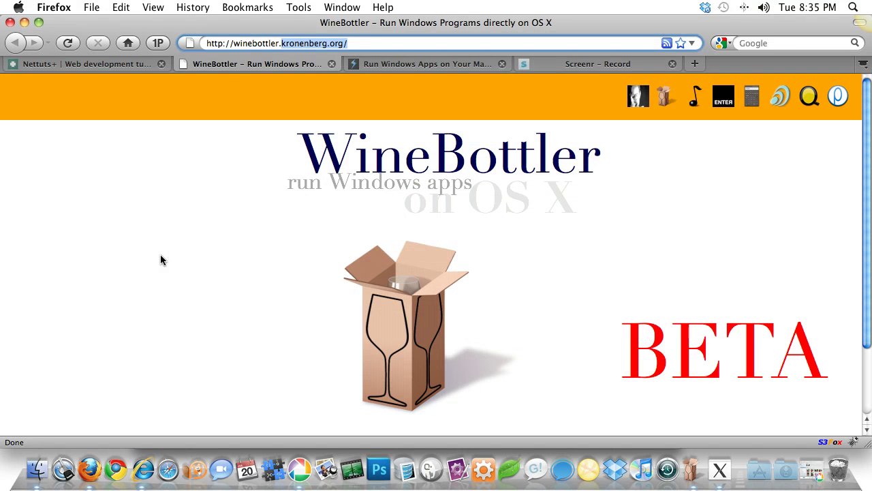
# - View the Mac.AppStorm 'Run Windows Apps on Your Mac' article, then switch to the Nettuts+ tab
pyautogui.click(419, 64)
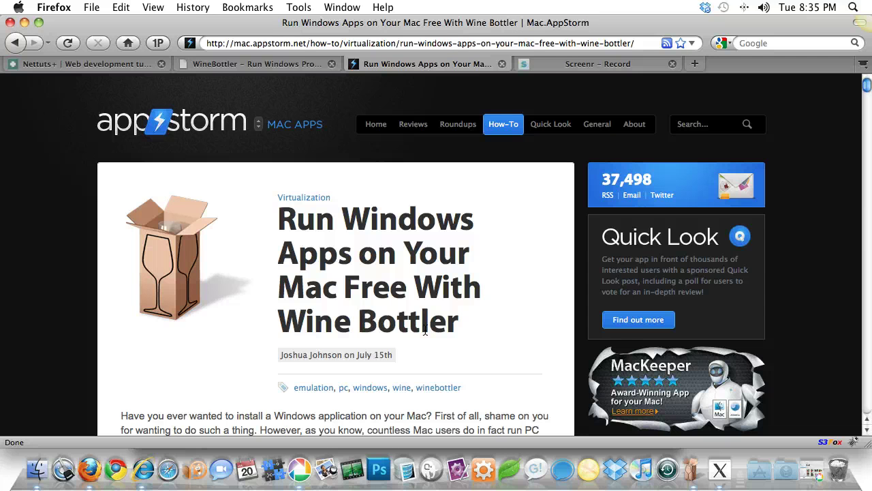
pyautogui.click(64, 64)
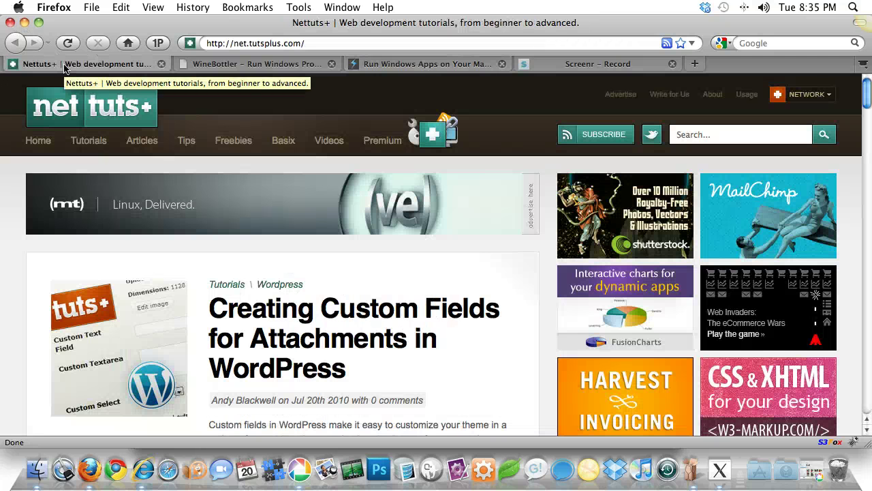